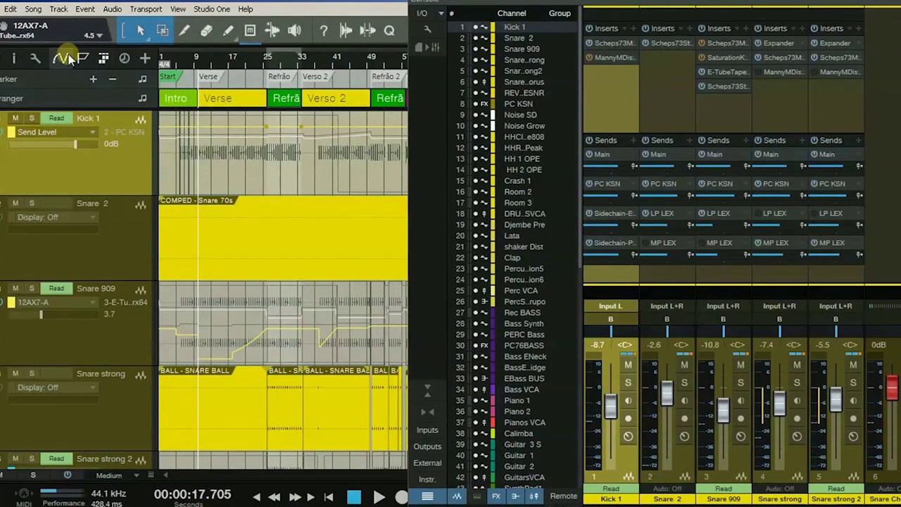
# Hide the track automation in the arrangement and maximize the mixer console
pyautogui.click(62, 60)
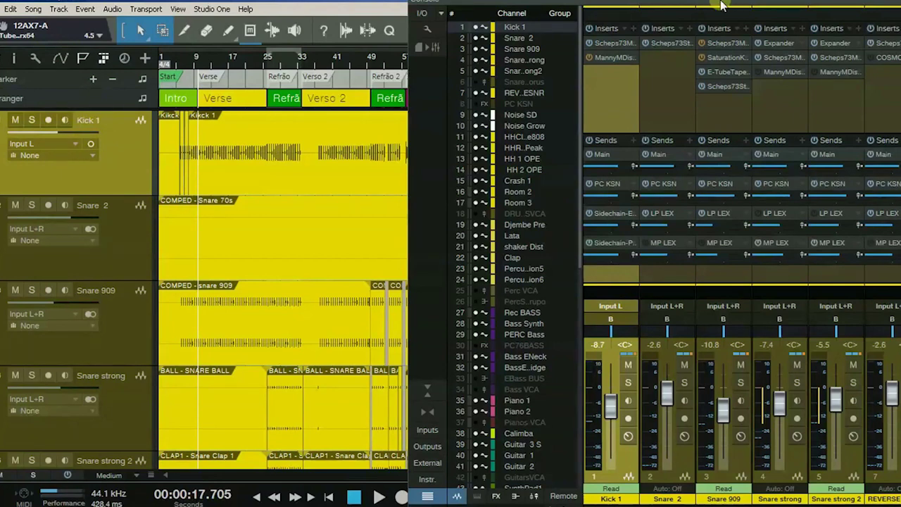
pyautogui.doubleClick(721, 6)
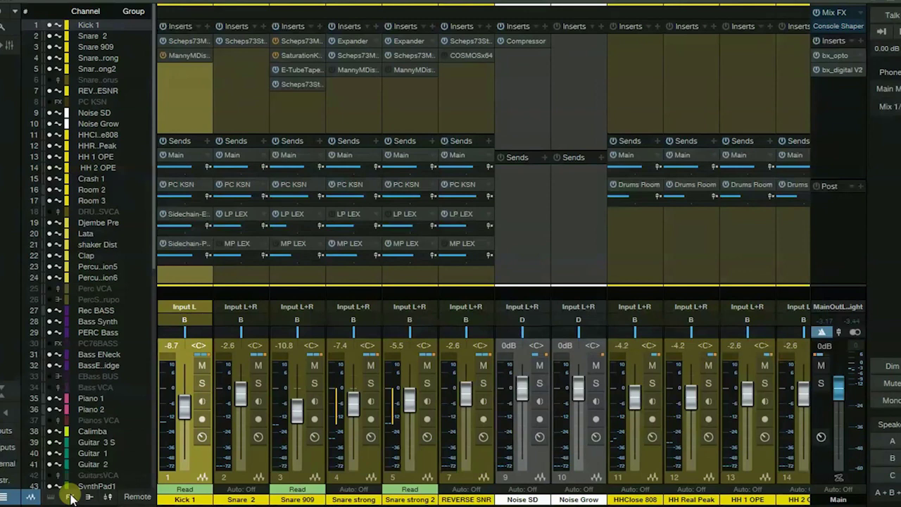
# Show the FX and bus channels in the mixer console
pyautogui.click(69, 496)
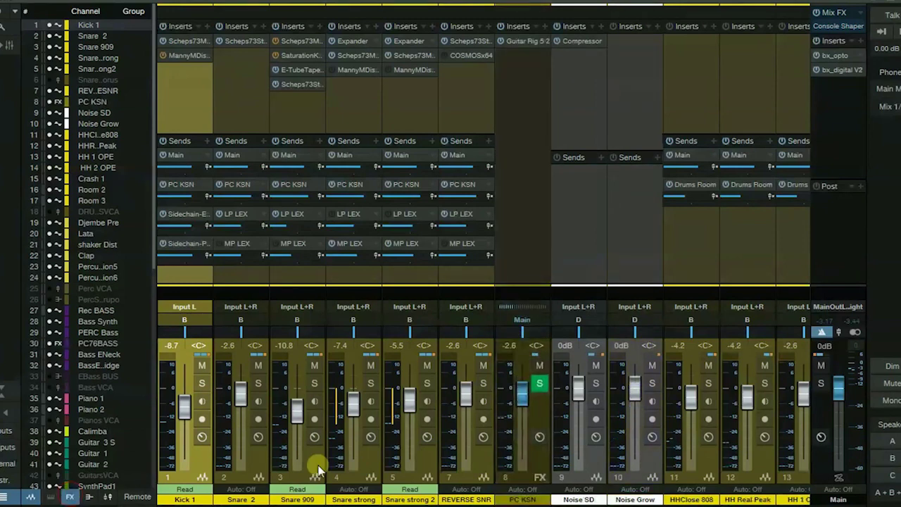
pyautogui.click(90, 496)
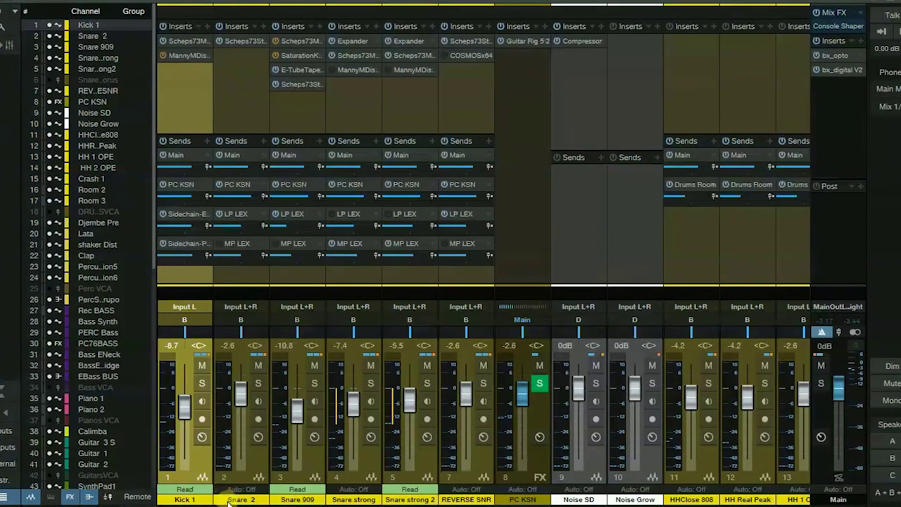
# Examine the available output destinations of the Percussion 6 channel, leaving its routing as it is
pyautogui.hscroll(15, 485, 394)
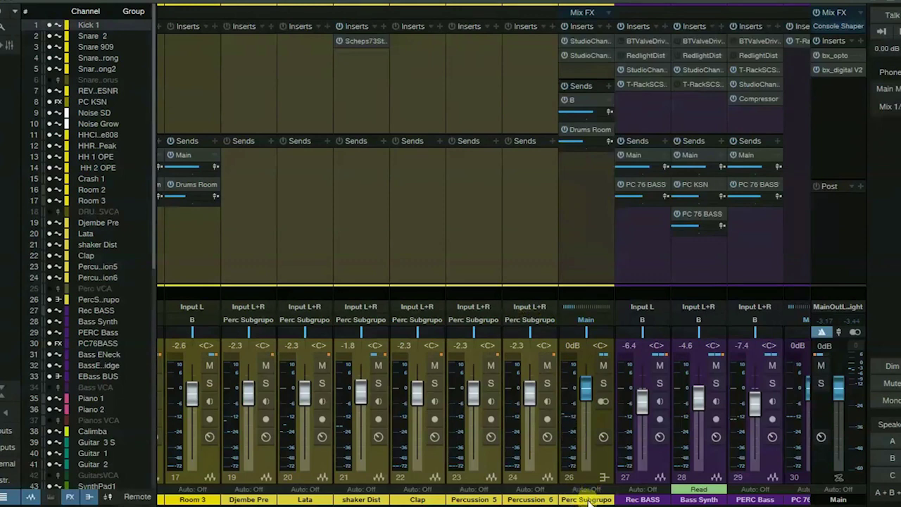
pyautogui.click(521, 320)
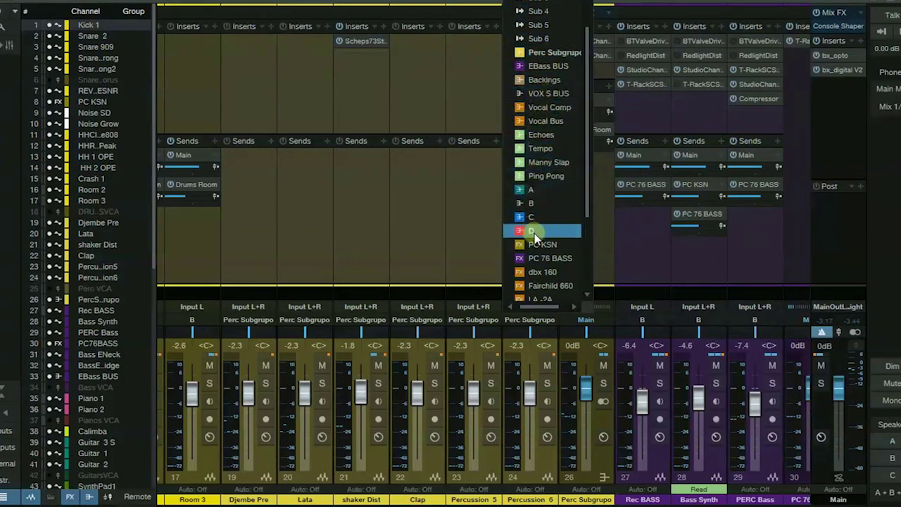
pyautogui.scroll(-4, 535, 266)
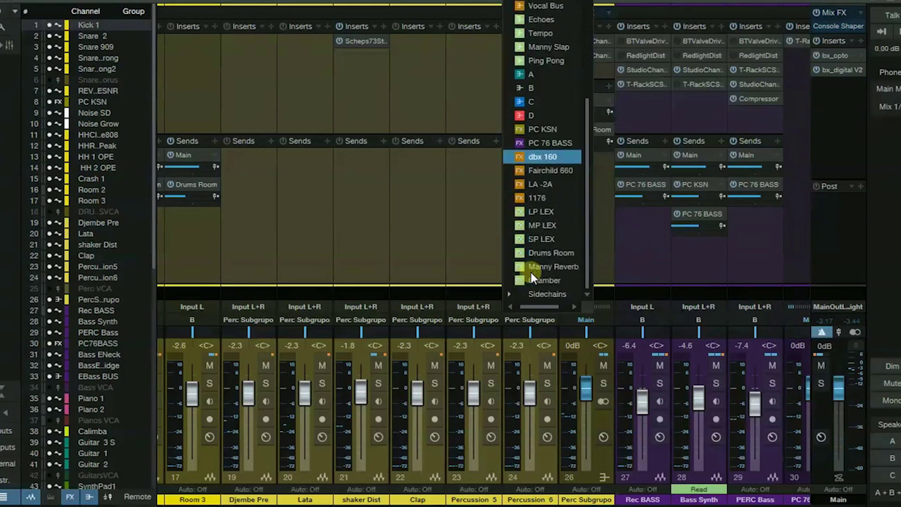
pyautogui.click(488, 234)
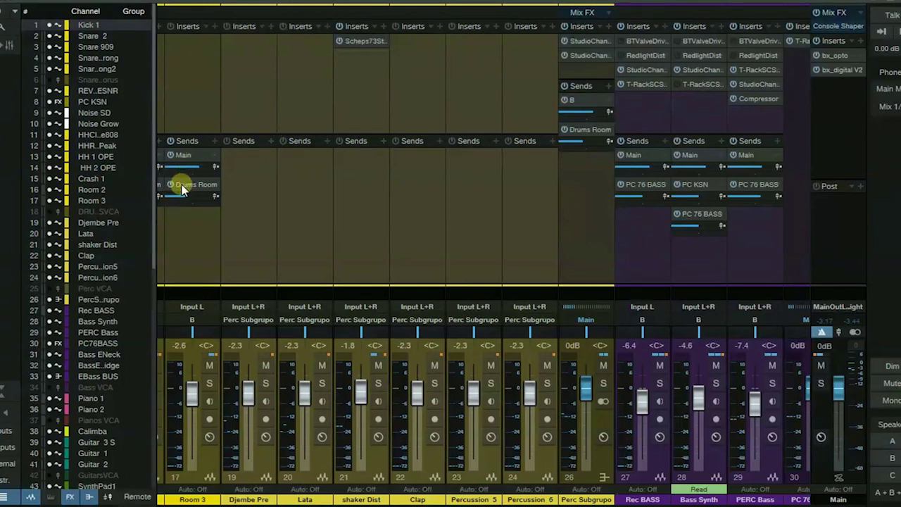
# Select the Room 3 channel and examine the buses and FX channels available as send destinations
pyautogui.click(198, 250)
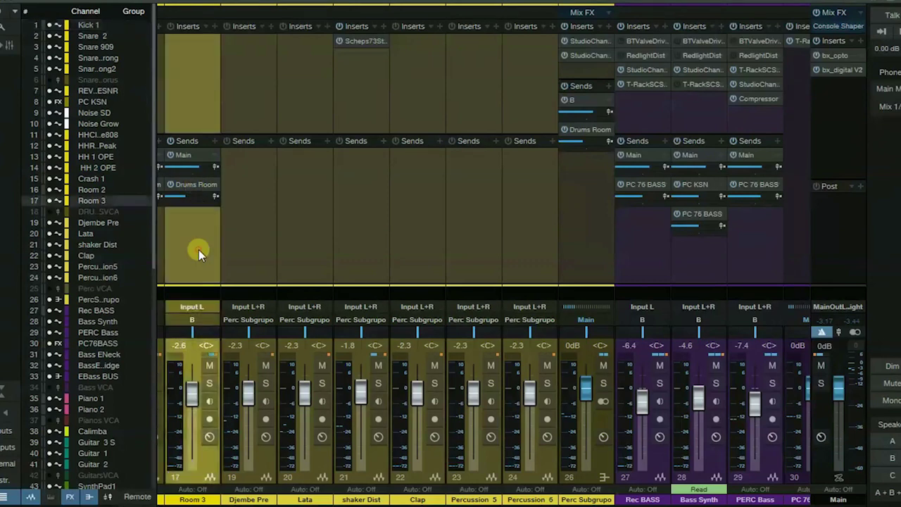
pyautogui.hscroll(-2, 260, 276)
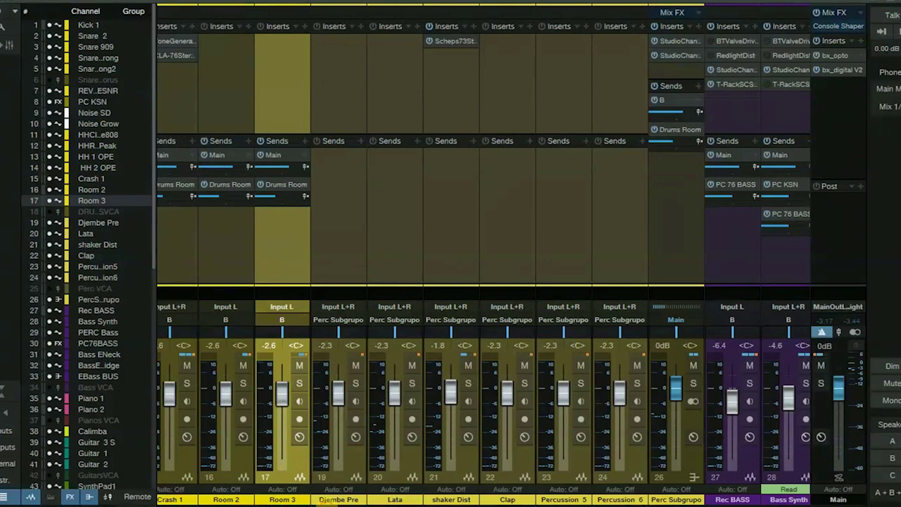
pyautogui.click(304, 139)
pyautogui.scroll(-3, 343, 417)
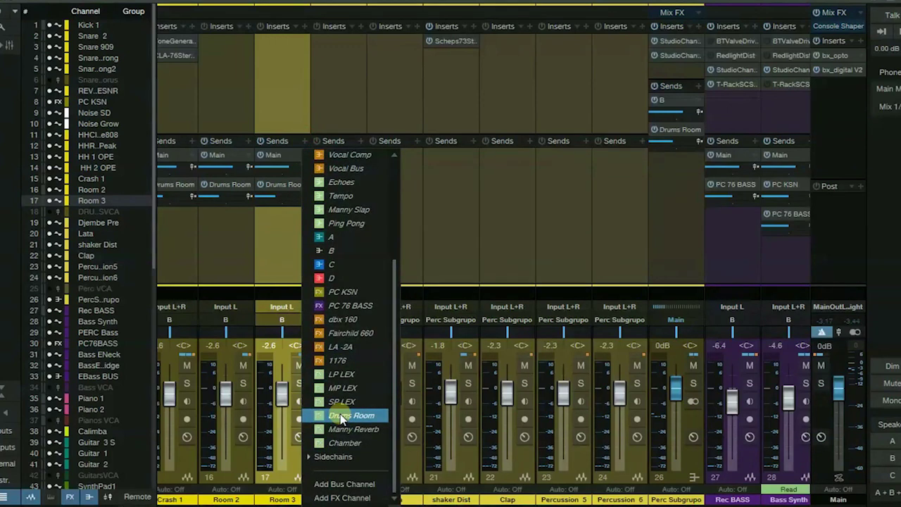
pyautogui.click(317, 3)
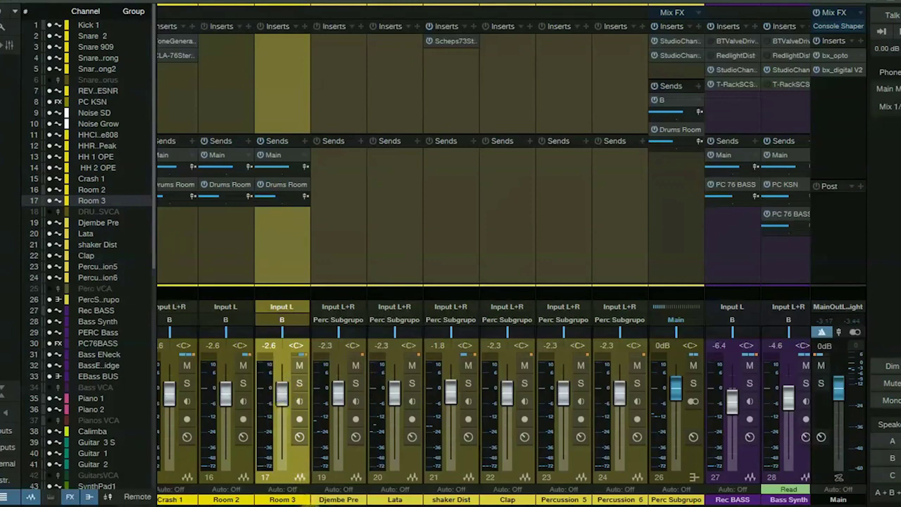
# Lower the Room 3 fader to -3.6 dB and switch its Drums Room send to pre-fader
pyautogui.hscroll(-2, 484, 394)
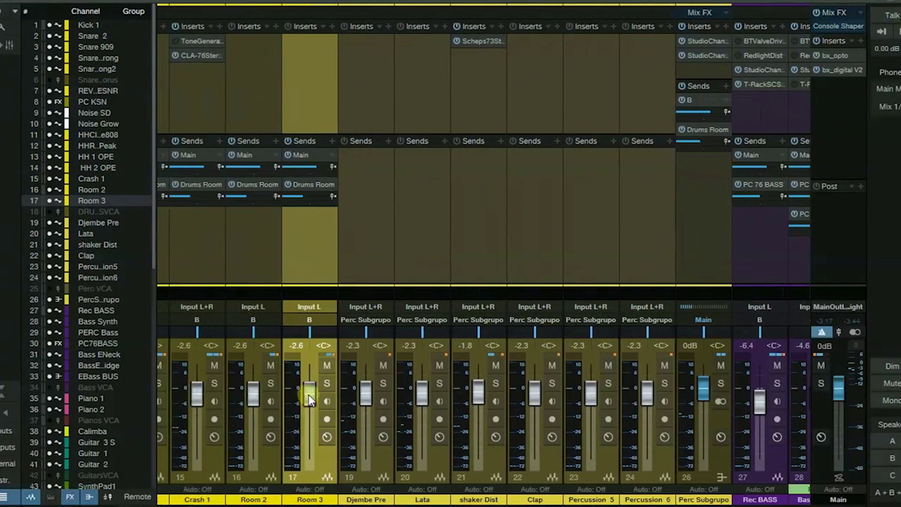
pyautogui.moveTo(308, 394); pyautogui.dragTo(307, 417)
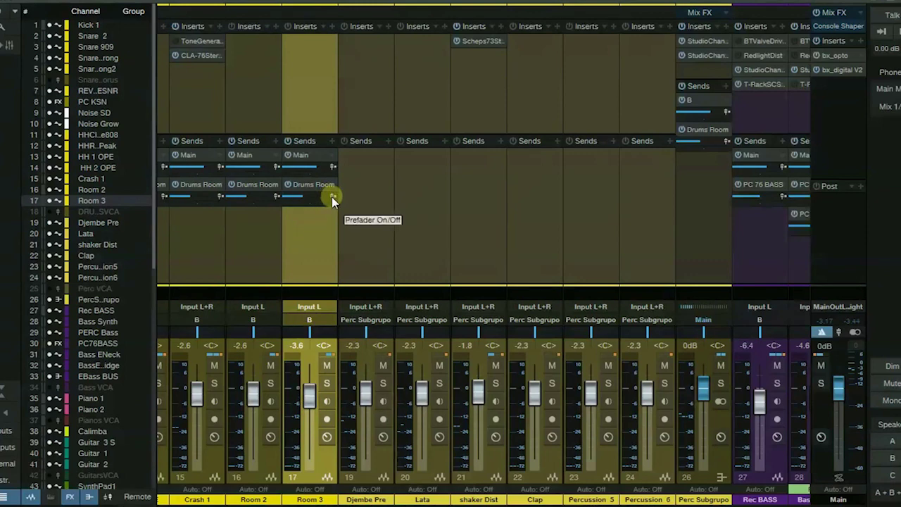
pyautogui.click(332, 196)
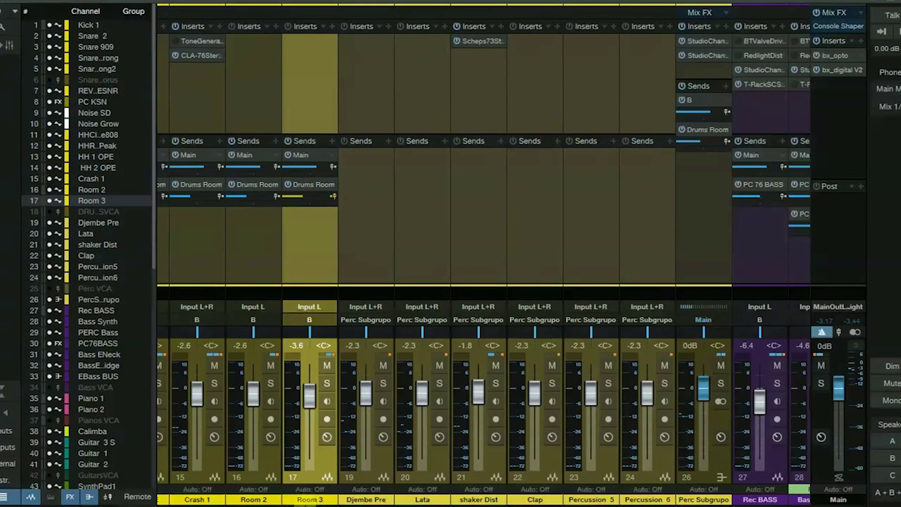
# Open the reverb insert on the Drums Room FX channel for inspection
pyautogui.hscroll(15, 309, 499)
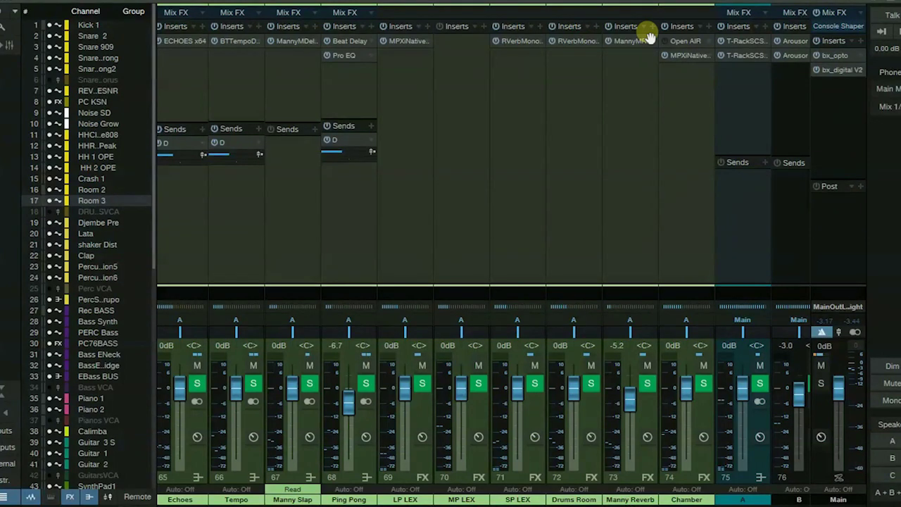
pyautogui.click(577, 41)
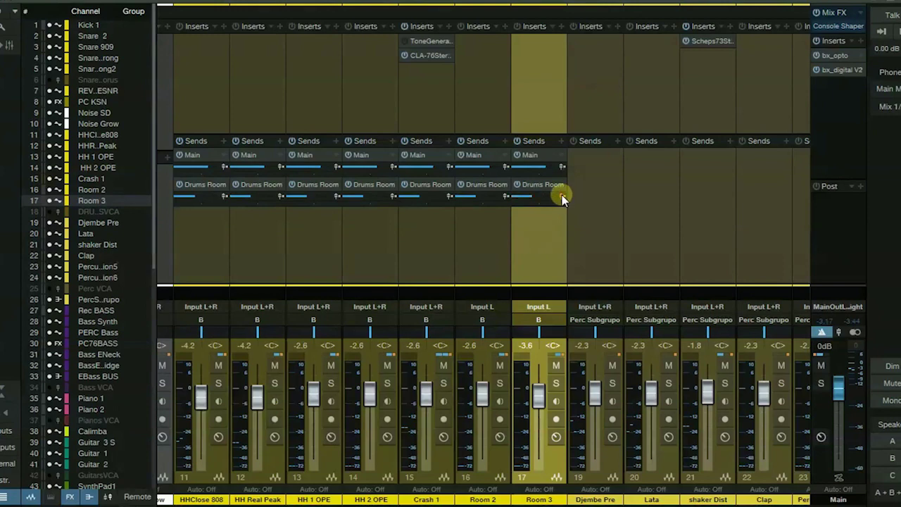
# Adjust the level of the Drums Room send on the Room 3 channel
pyautogui.click(531, 201)
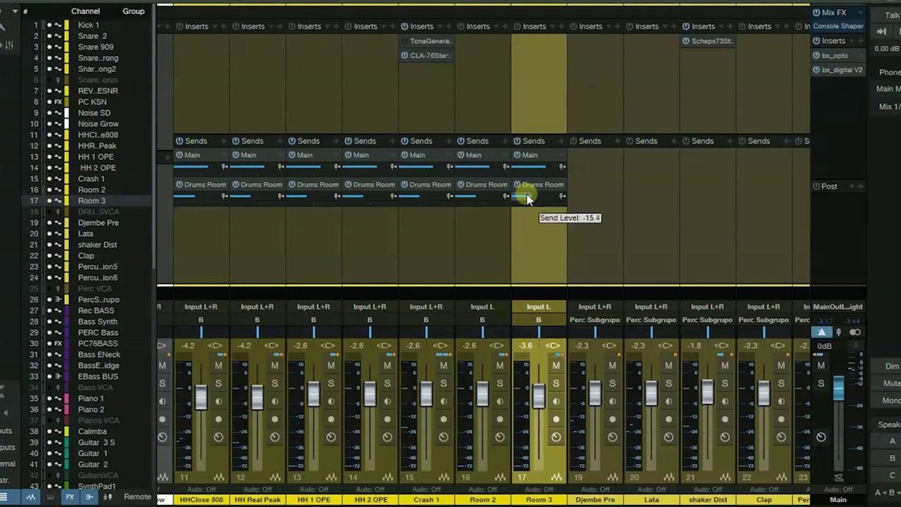
pyautogui.moveTo(528, 198); pyautogui.dragTo(537, 200)
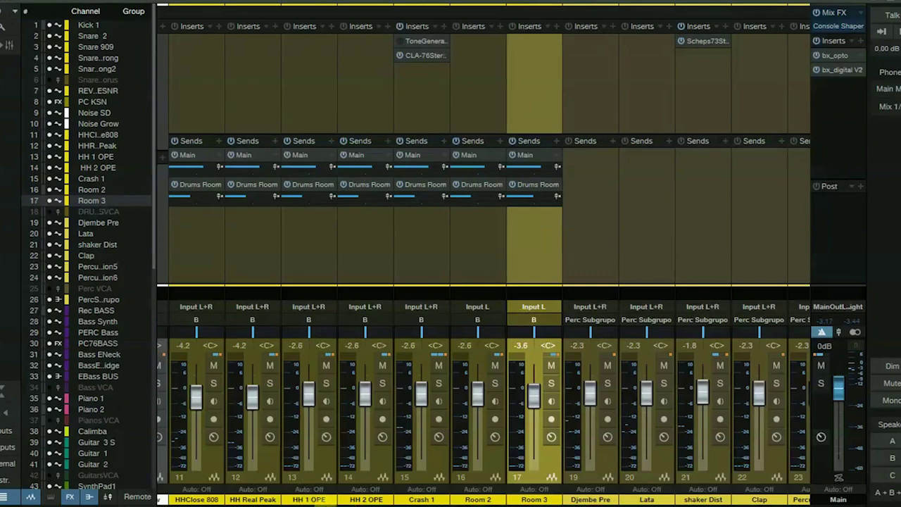
# Open both Arousor compressor inserts on bus B and place their windows side by side for comparison
pyautogui.hscroll(15, 486, 394)
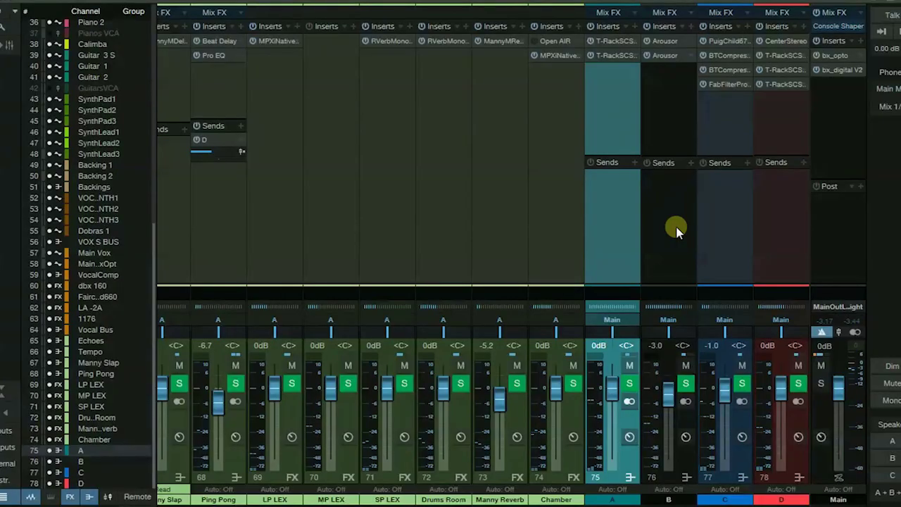
pyautogui.click(667, 229)
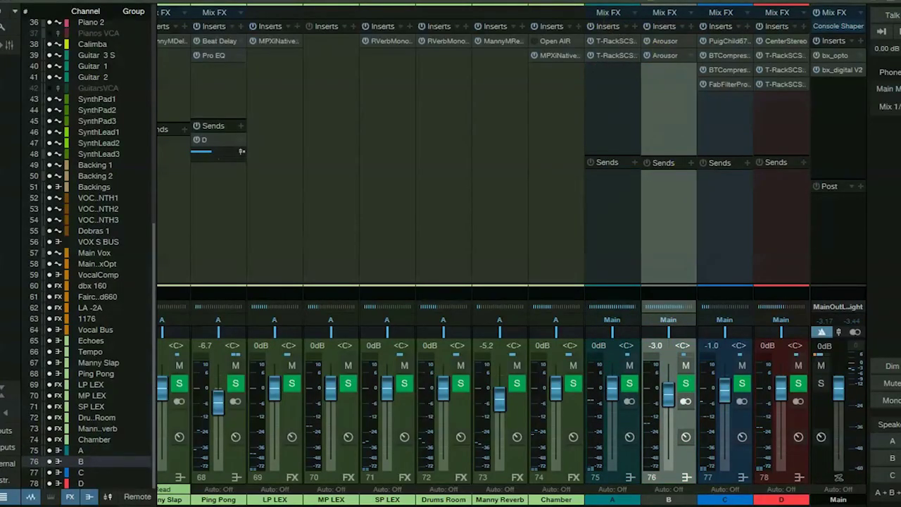
pyautogui.click(659, 42)
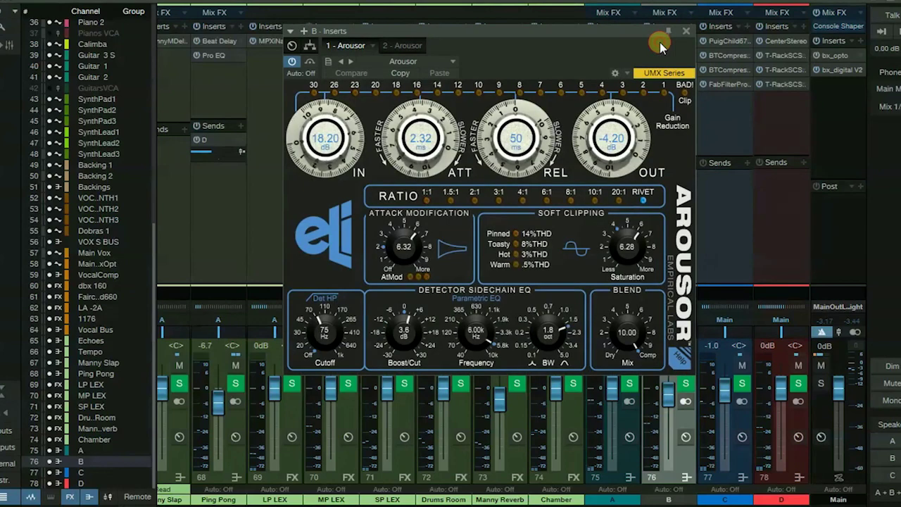
pyautogui.moveTo(598, 33); pyautogui.dragTo(437, 33)
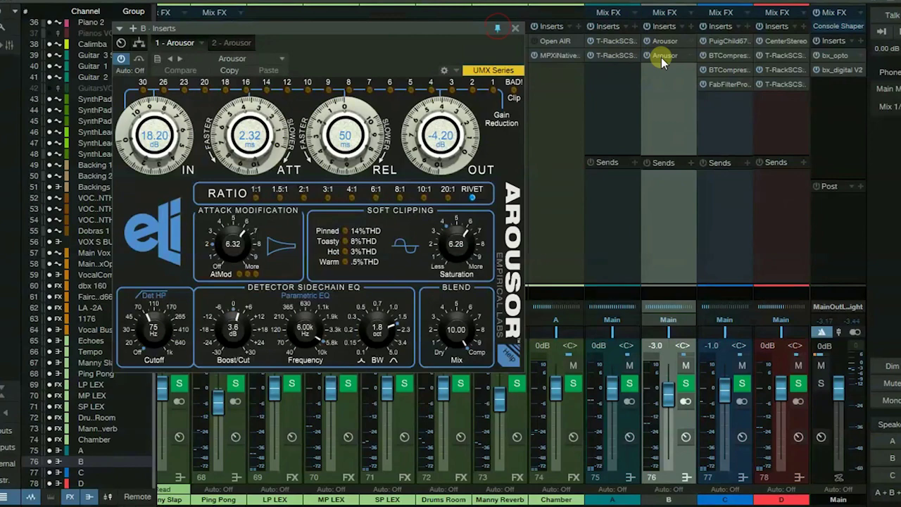
pyautogui.click(660, 56)
pyautogui.moveTo(636, 36); pyautogui.dragTo(875, 32)
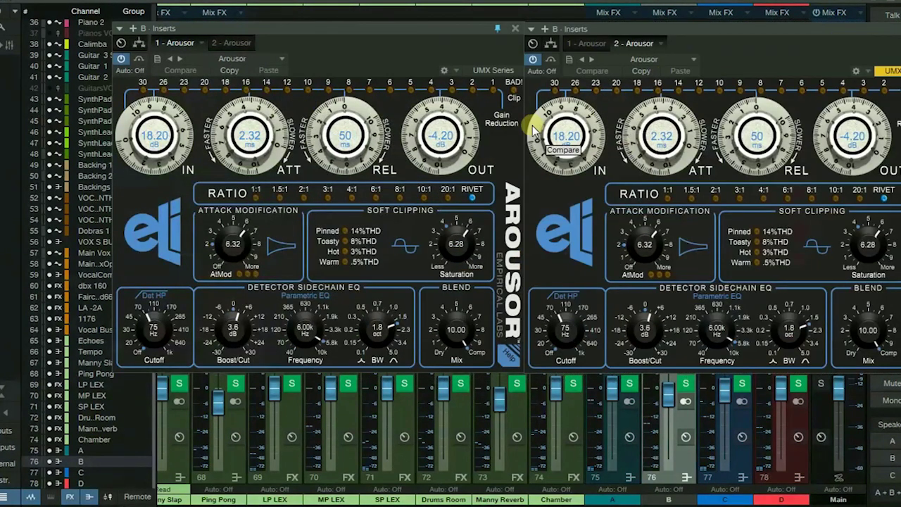
# Arrange the bus B Arousor and Main bx_opto windows beside the drum channels to watch their gain reduction
pyautogui.hscroll(-15, 703, 502)
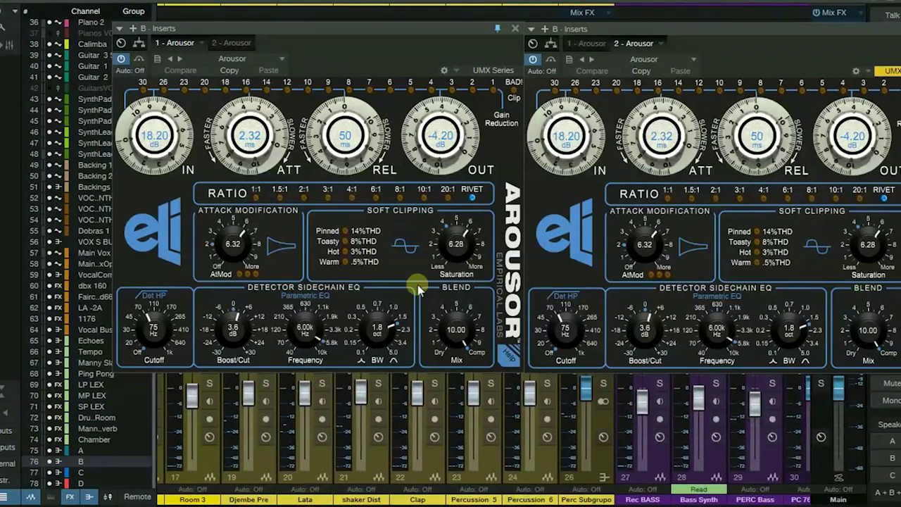
pyautogui.moveTo(412, 28); pyautogui.dragTo(827, 78)
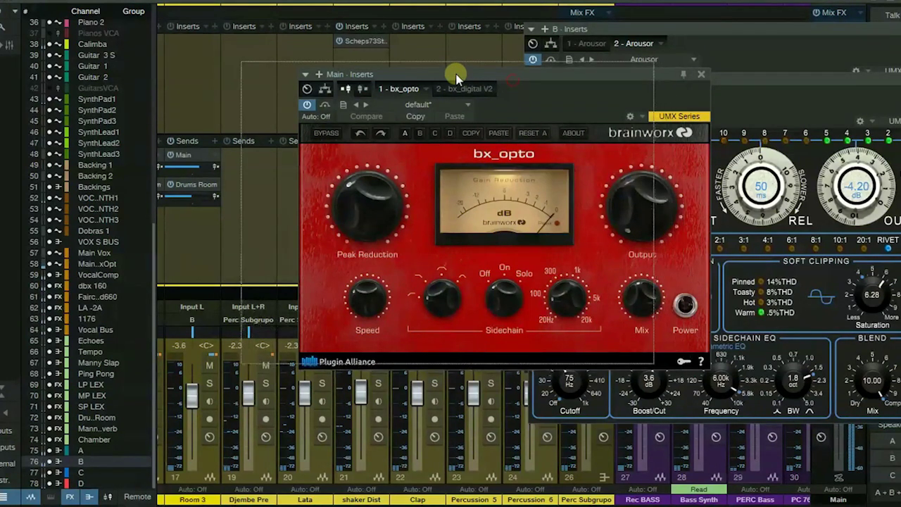
pyautogui.moveTo(513, 84); pyautogui.dragTo(456, 77)
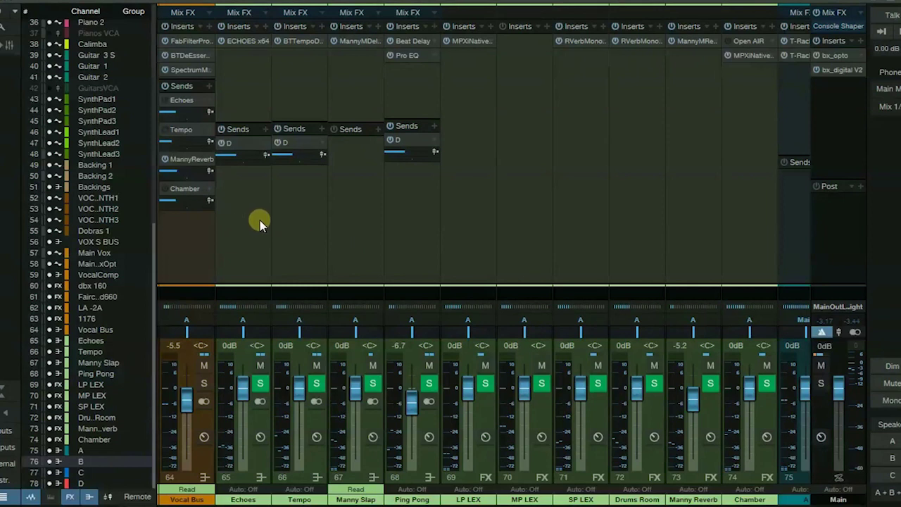
# Select the Echoes bus and examine its available send destinations
pyautogui.click(240, 211)
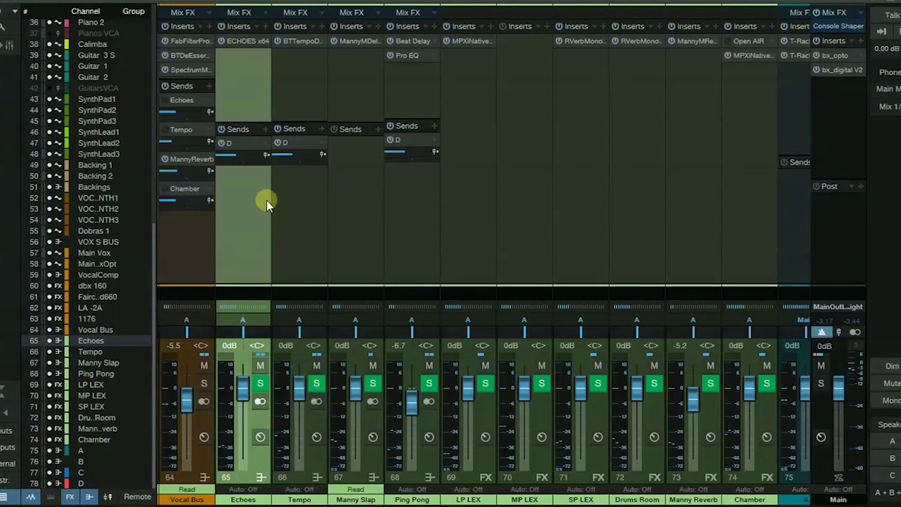
pyautogui.click(264, 130)
pyautogui.click(292, 376)
# Solo the Vocal Bus and raise the level of its Echoes send
pyautogui.click(203, 383)
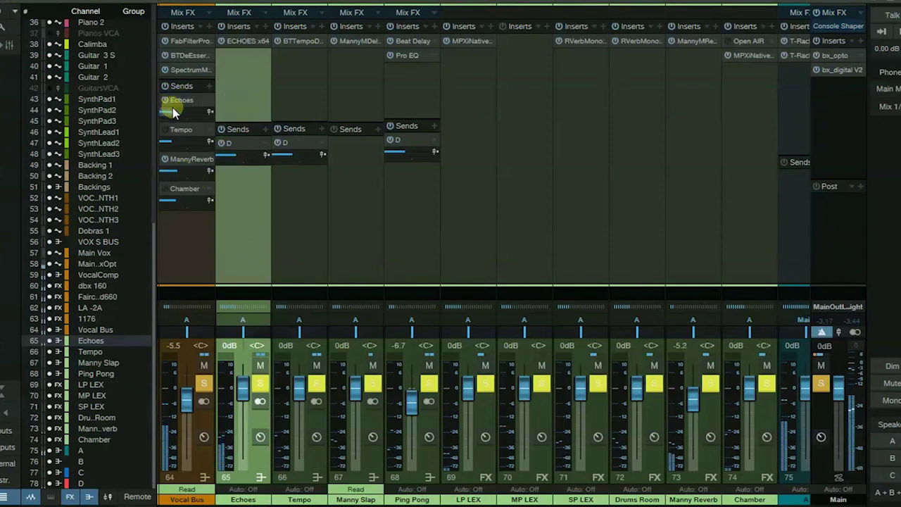
pyautogui.moveTo(177, 115)
pyautogui.scroll(4, 178, 114)
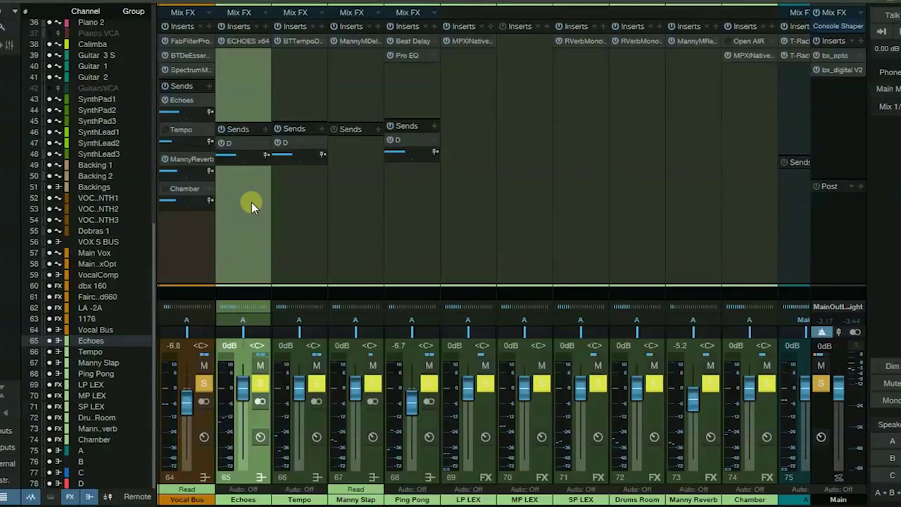
# Add a send to Manny Reverb on the Echoes bus
pyautogui.click(266, 128)
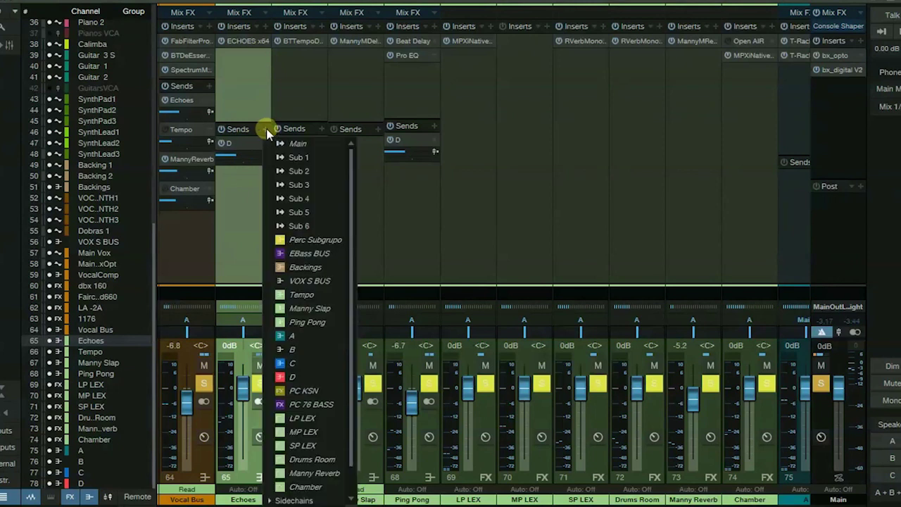
pyautogui.click(310, 473)
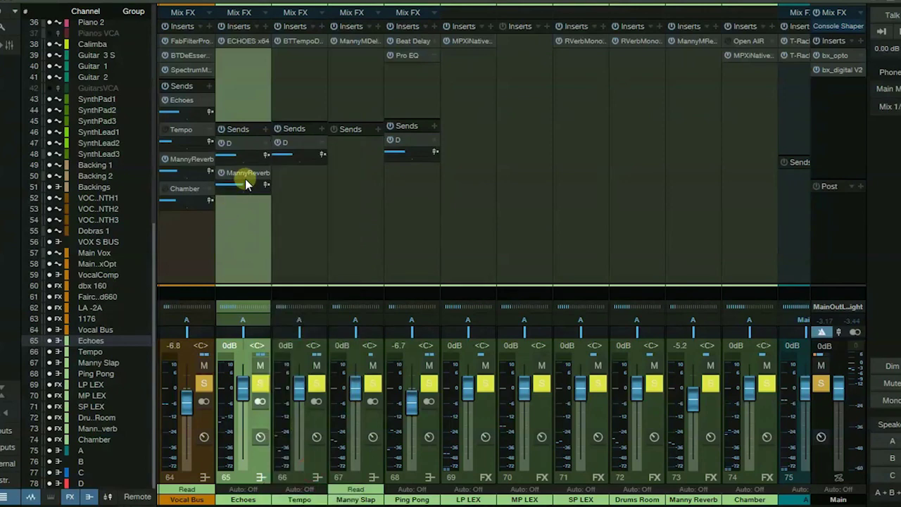